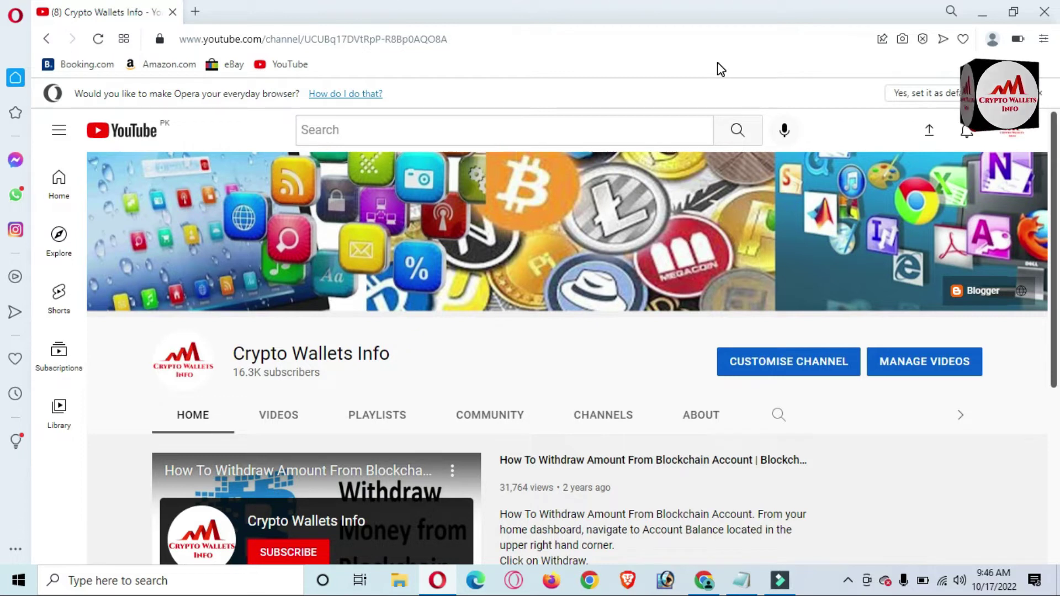
# - Select the line of twelve saved recovery words in Notepad, then minimize Notepad and Opera to show Chrome's Google homepage
pyautogui.scroll(-5, 2, 277)
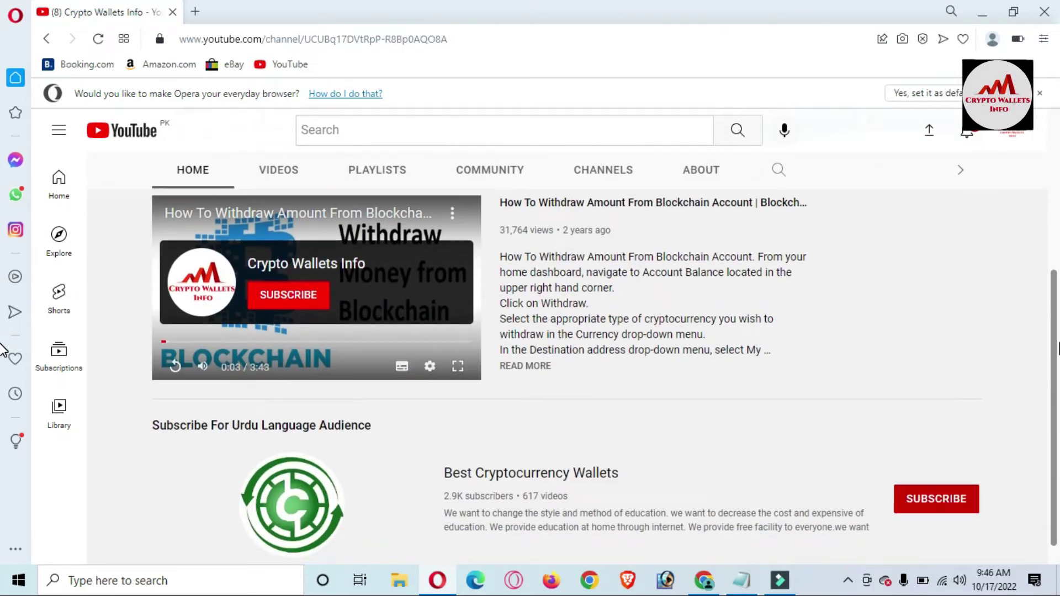
pyautogui.scroll(5, 2, 350)
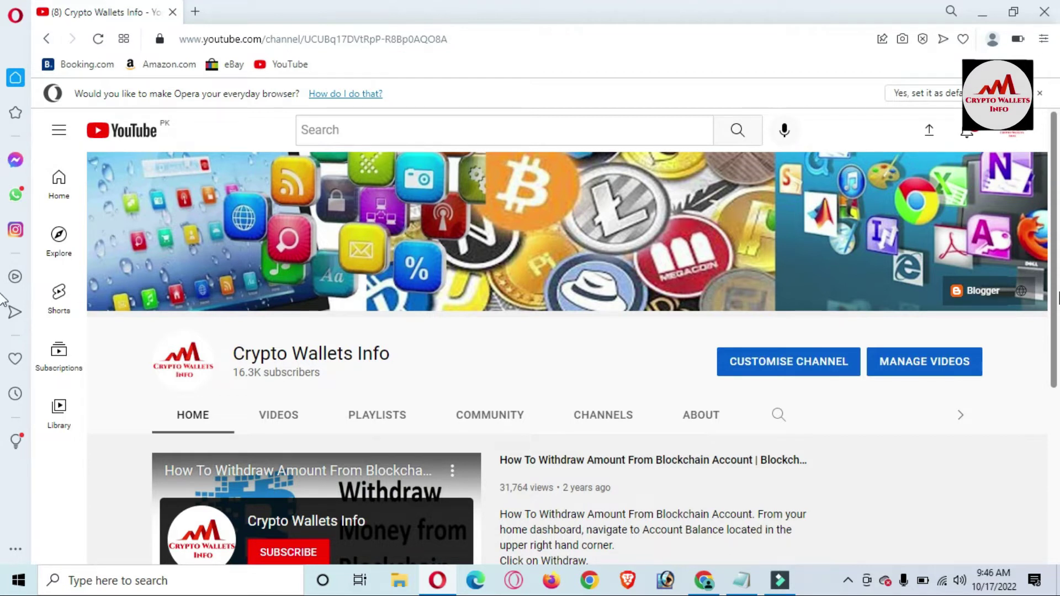
pyautogui.click(744, 581)
pyautogui.moveTo(809, 107); pyautogui.dragTo(233, 78)
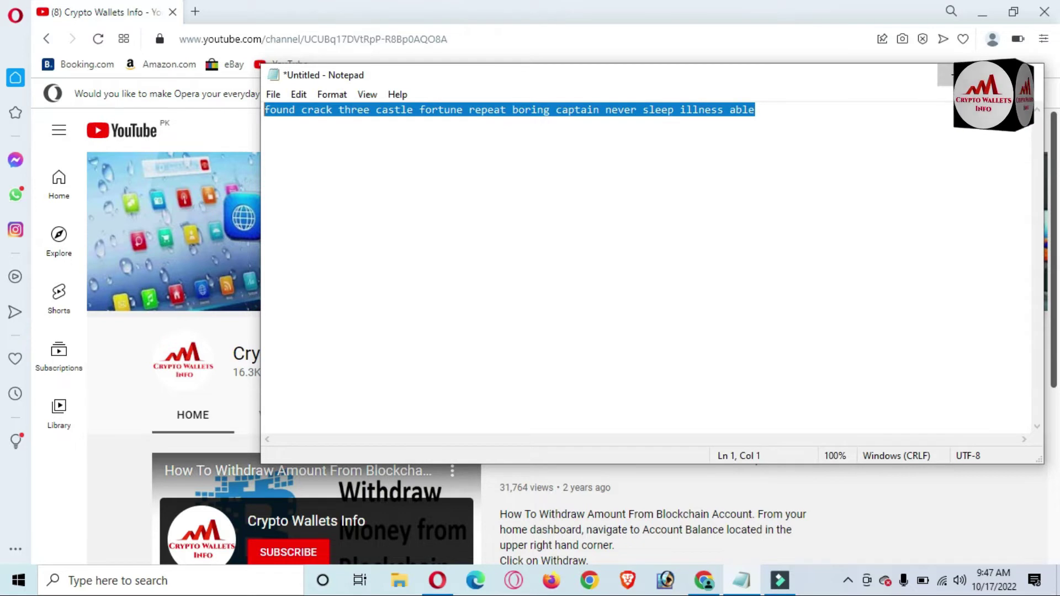
pyautogui.click(954, 75)
pyautogui.click(983, 11)
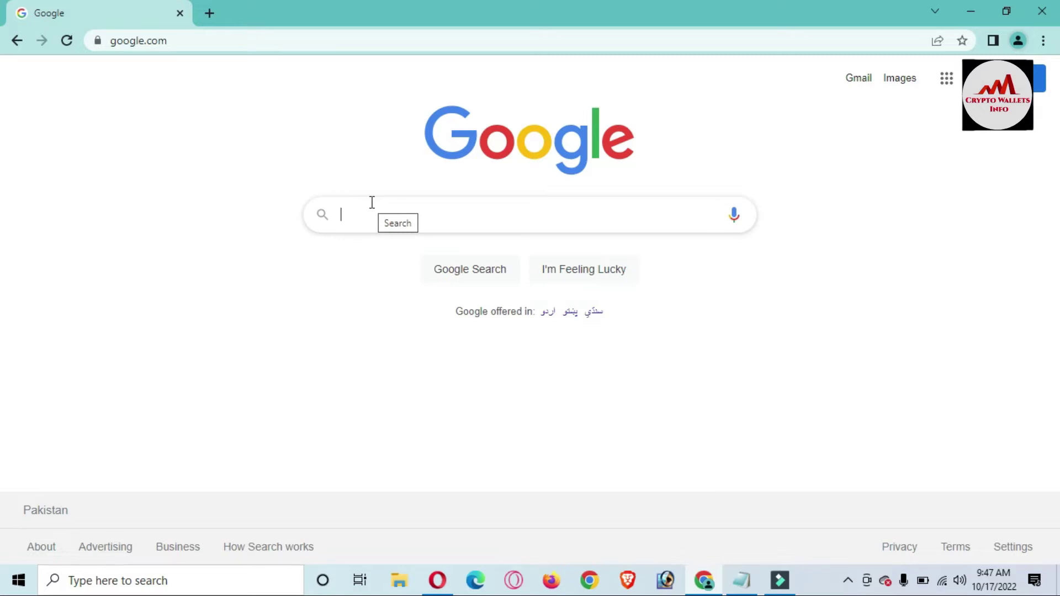
# - Search Google for 'coin98 extension' and scroll to the Coin98 Wallet Web Store result
pyautogui.write('coi')
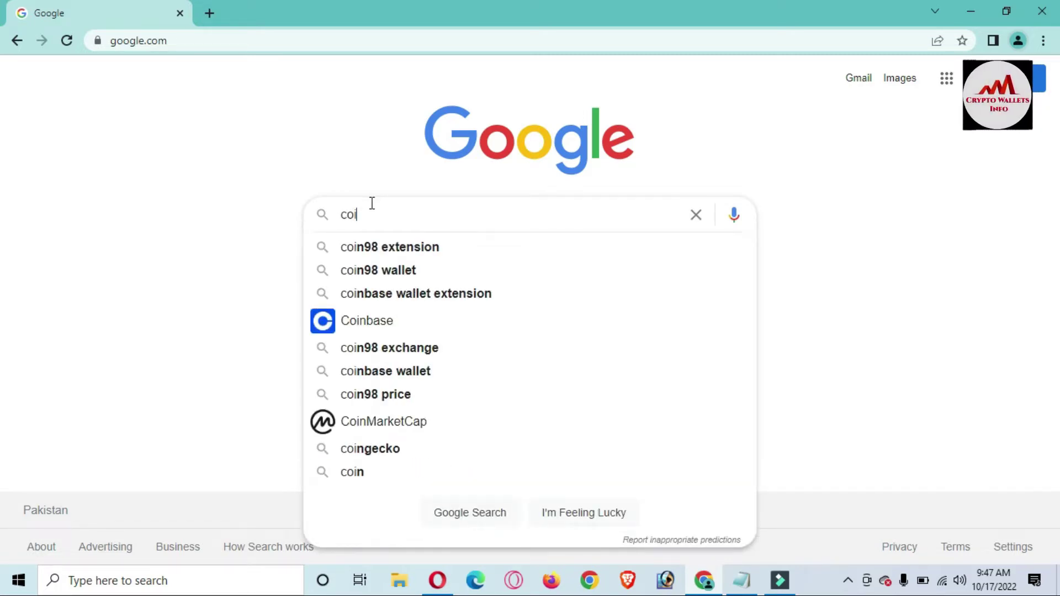
pyautogui.write('n98')
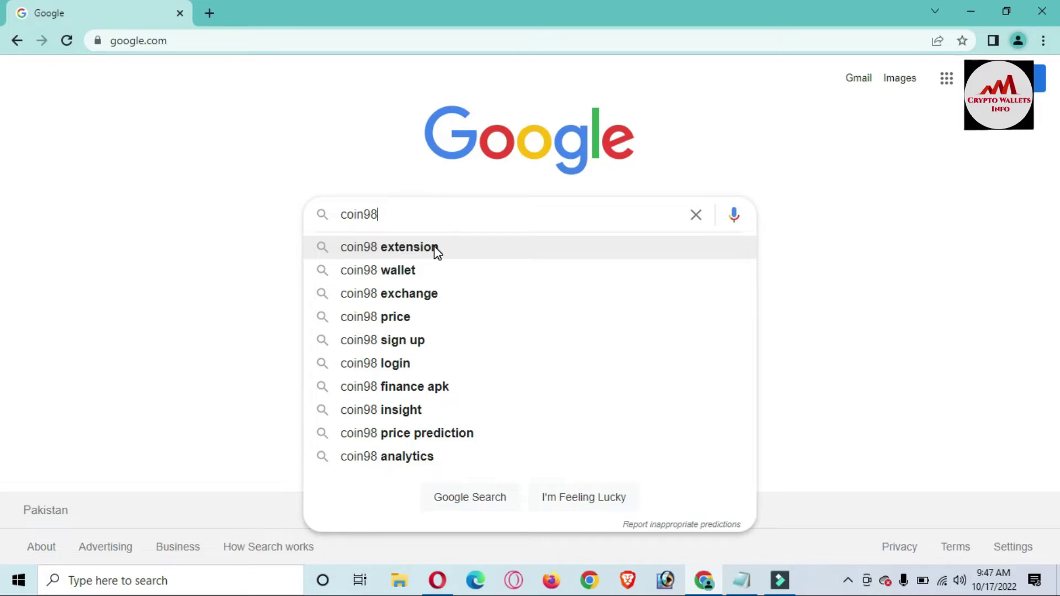
pyautogui.click(437, 251)
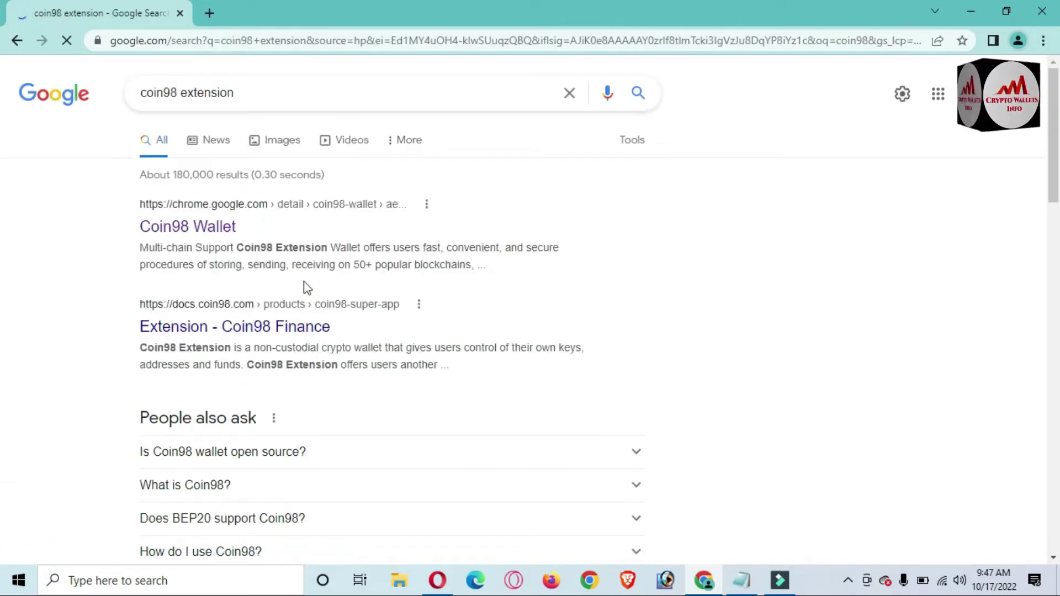
pyautogui.moveTo(1055, 123); pyautogui.dragTo(1059, 9)
pyautogui.click(129, 209)
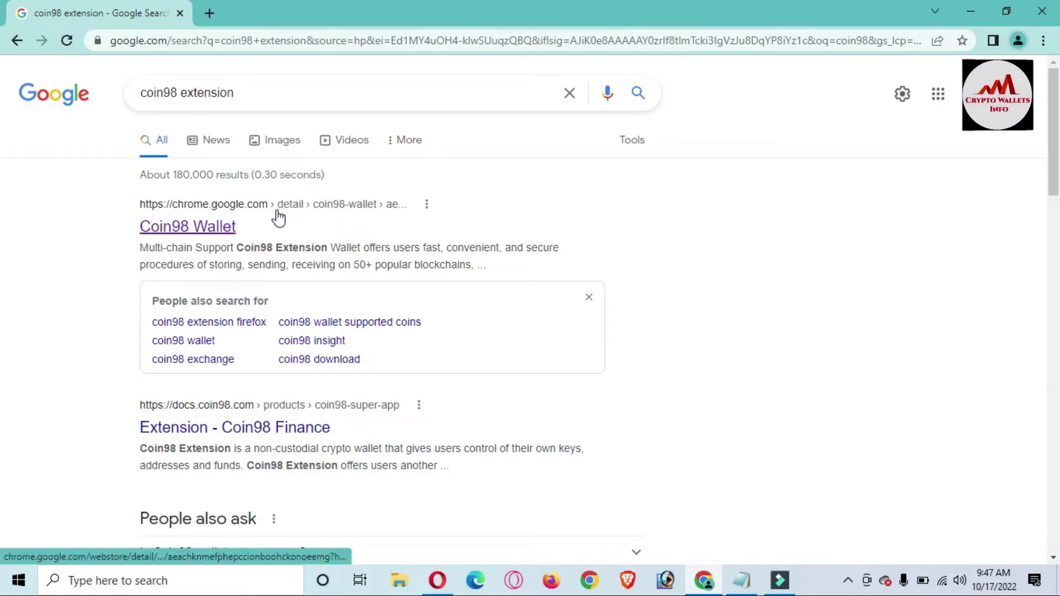
# - Open the Coin98 Wallet Web Store listing and look through its Overview (version 7.0.5, 50,000+ users)
pyautogui.click(192, 235)
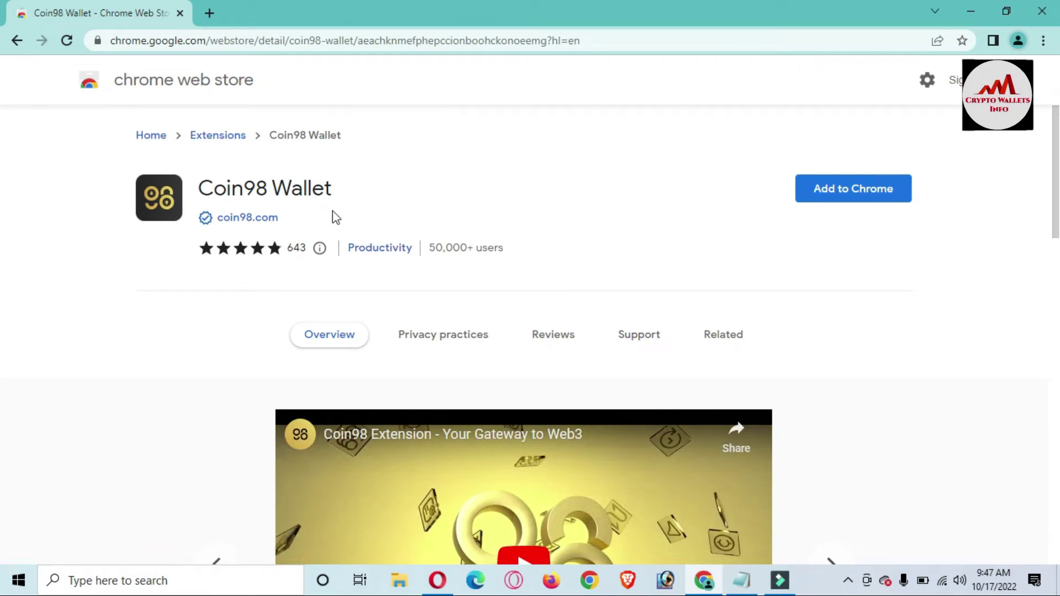
pyautogui.moveTo(1056, 196); pyautogui.dragTo(1058, 370)
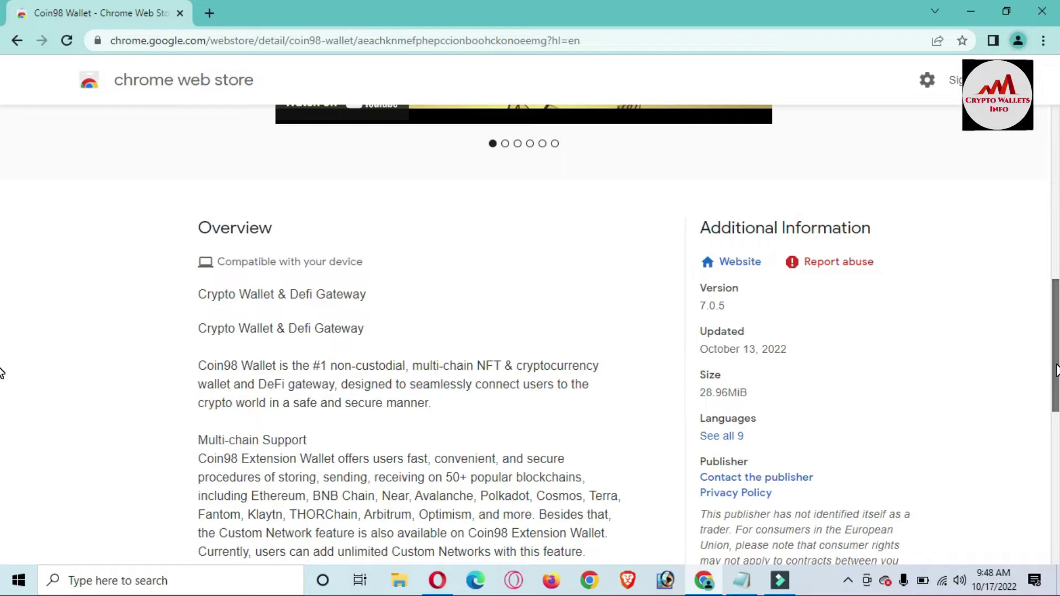
pyautogui.scroll(-1, 2, 373)
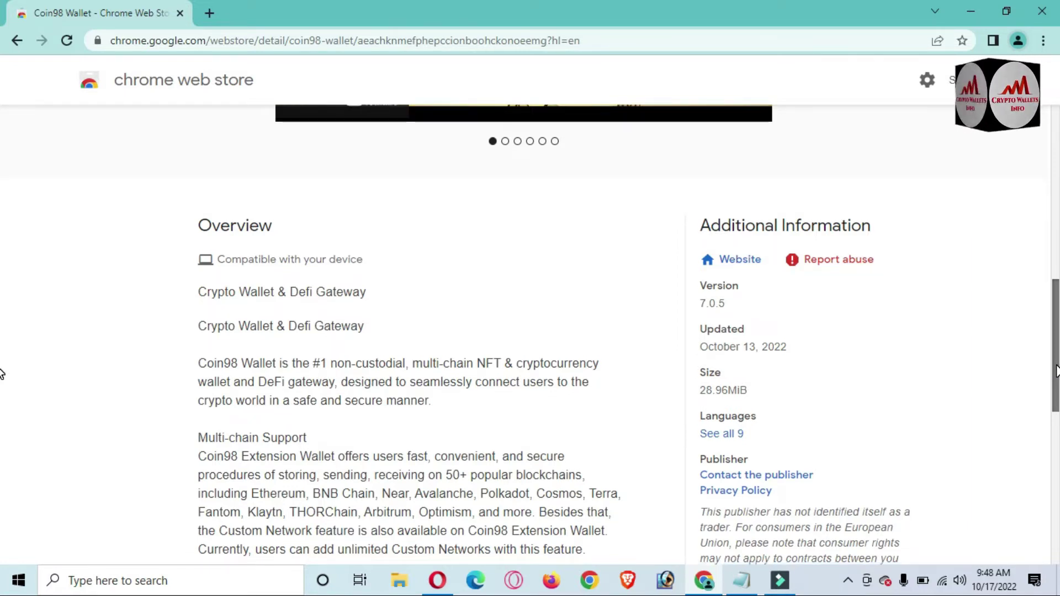
pyautogui.scroll(-1, 1, 381)
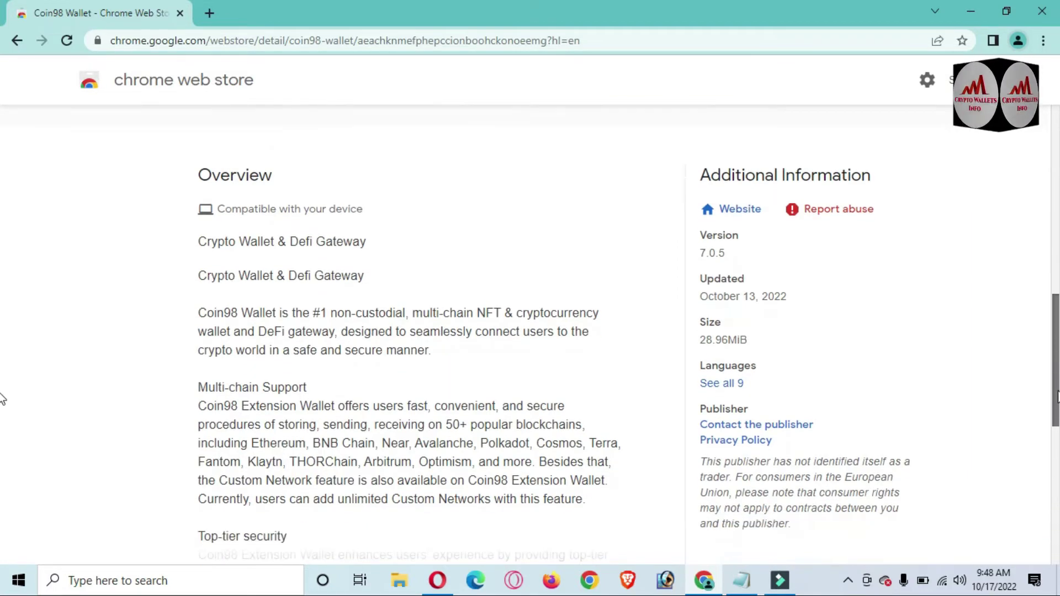
pyautogui.scroll(10, 2, 235)
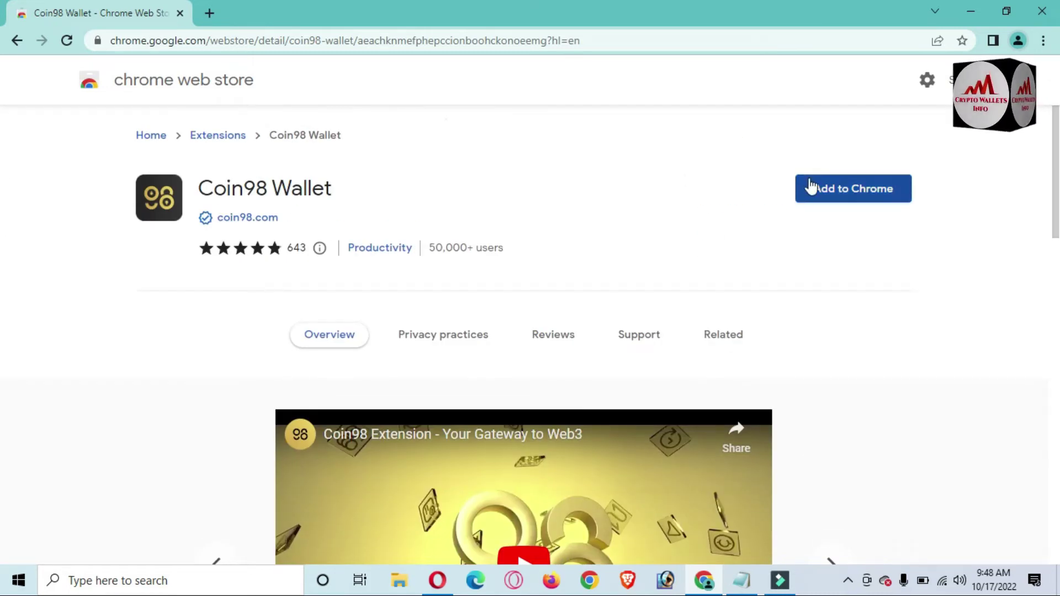
# - Add Coin98 Wallet to Chrome and confirm adding the extension
pyautogui.click(851, 189)
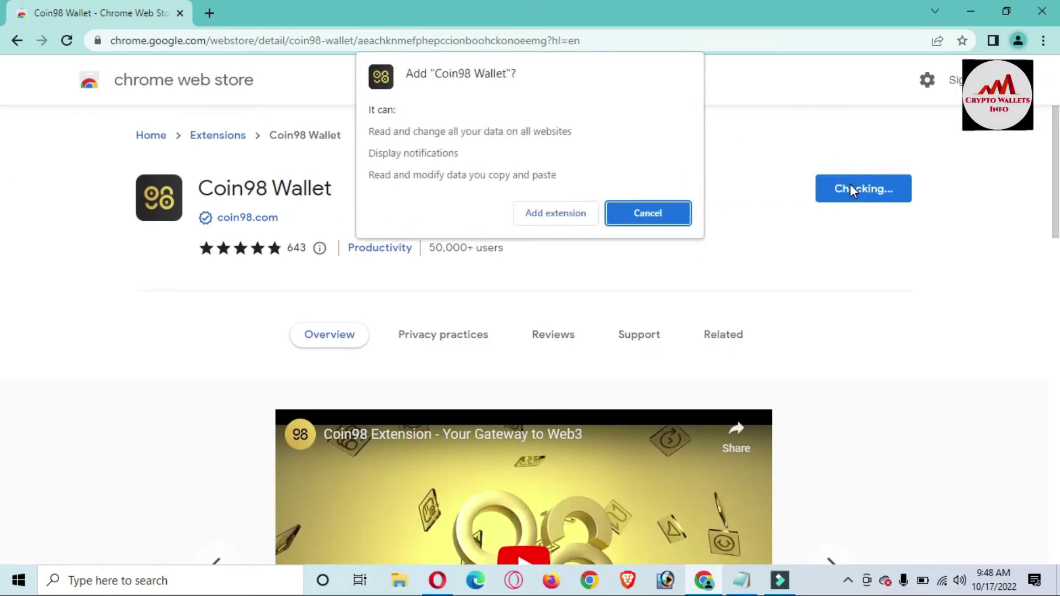
pyautogui.click(555, 221)
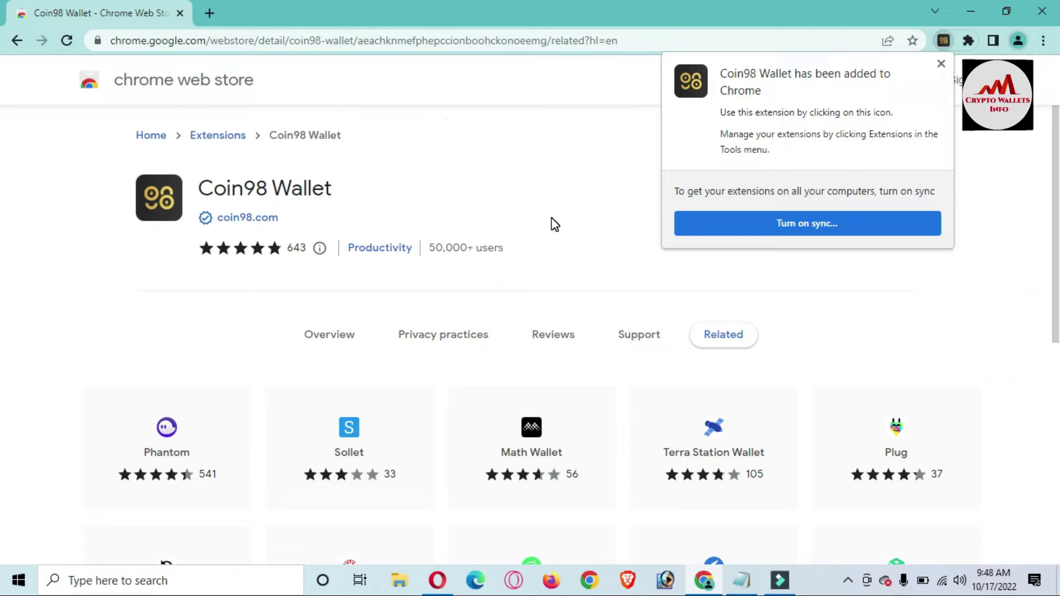
# - Pin Coin98 Wallet from the Extensions menu and launch it from its toolbar icon
pyautogui.click(969, 40)
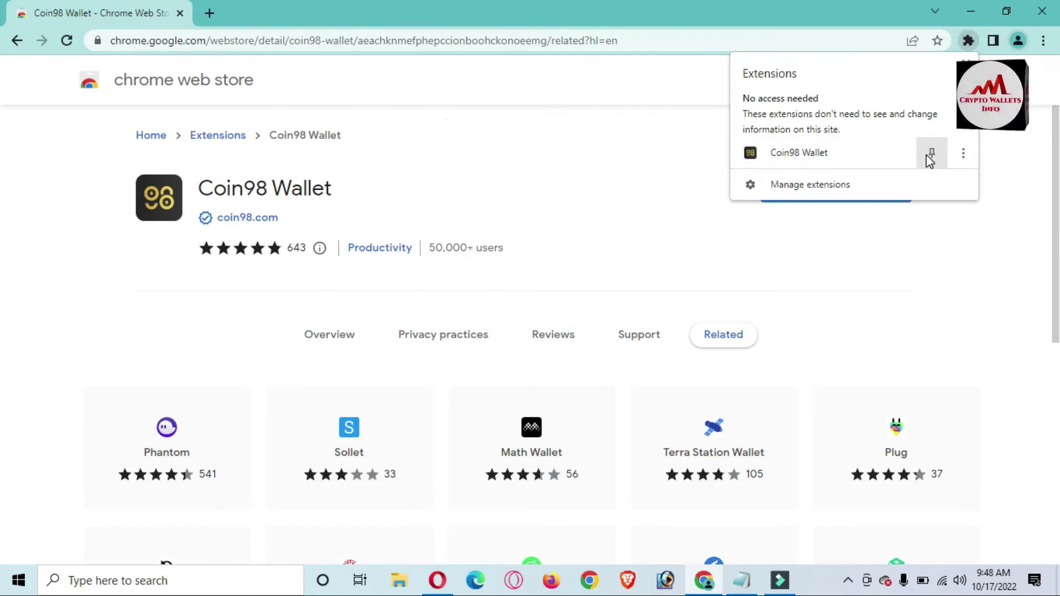
pyautogui.click(931, 155)
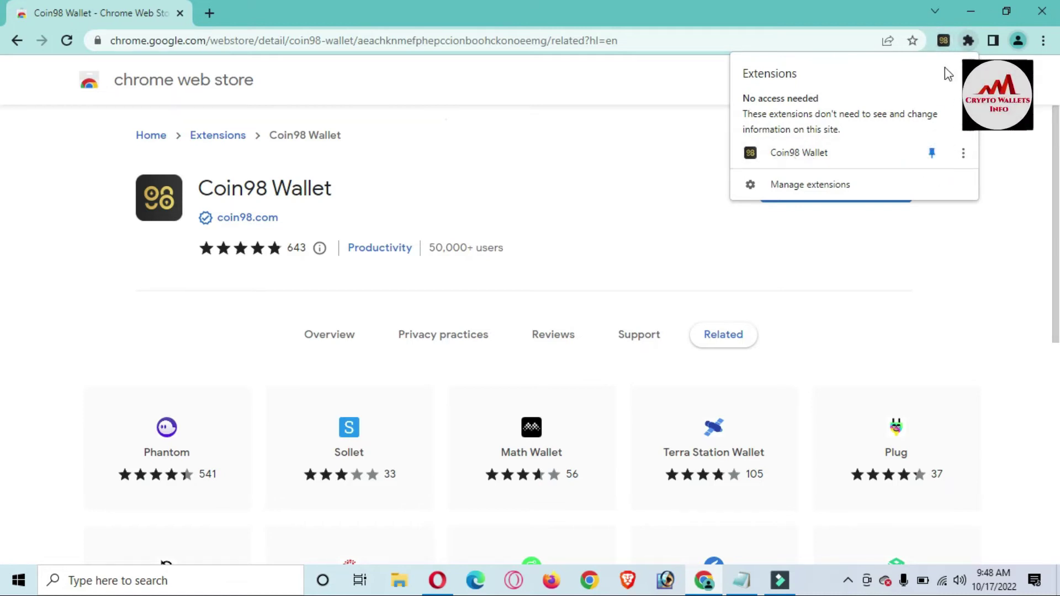
pyautogui.click(944, 45)
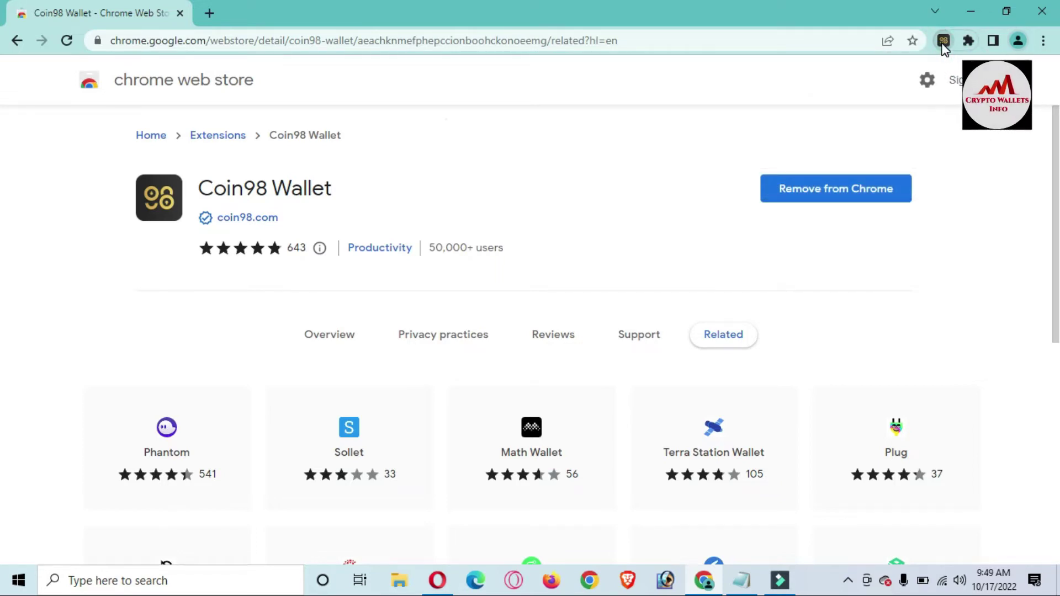
pyautogui.click(944, 41)
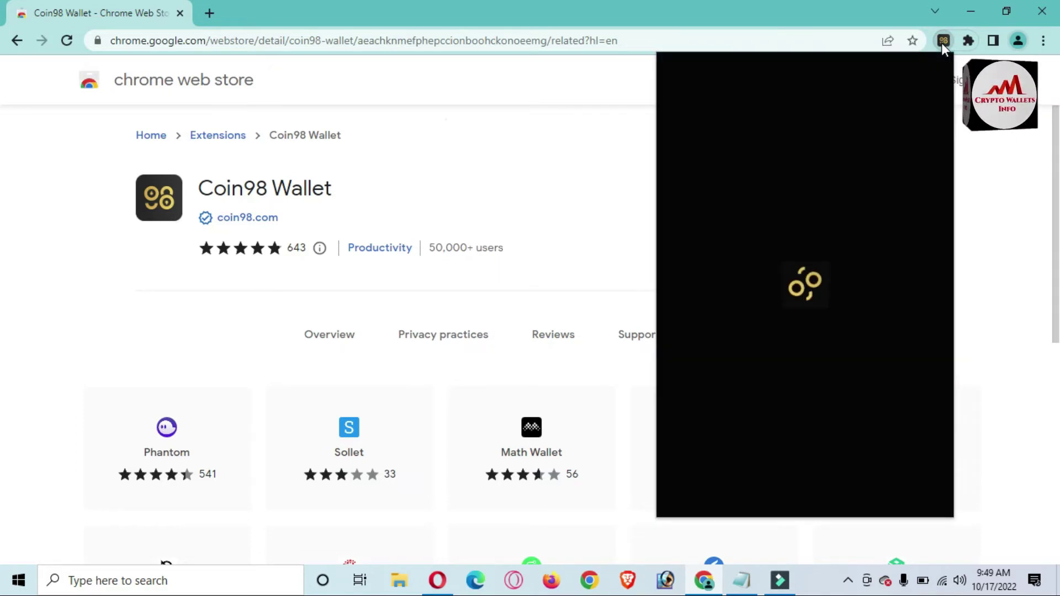
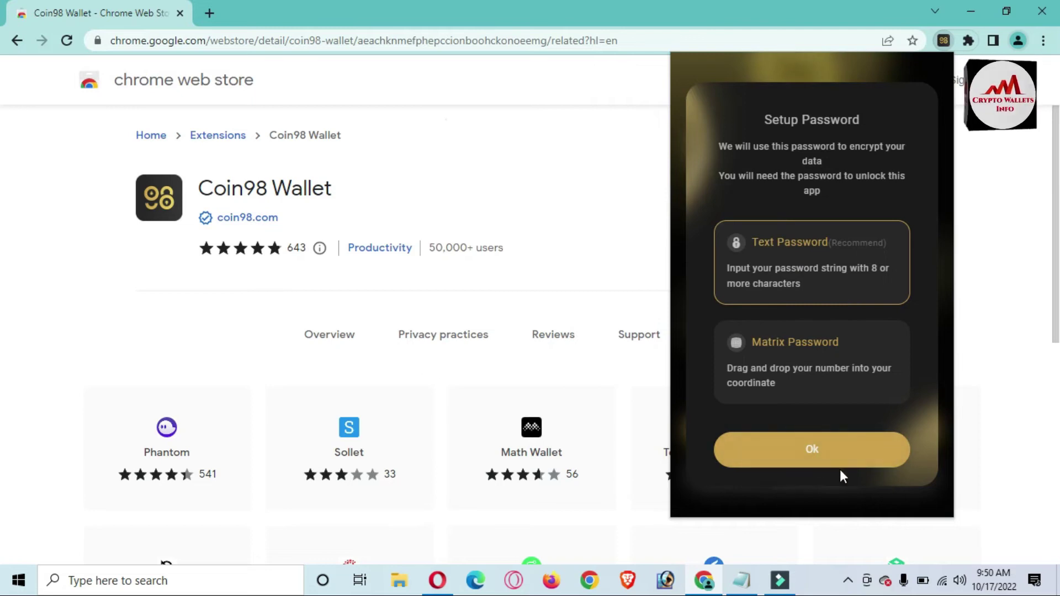
# - Choose a text password, enter and confirm the wallet password, set it, and dismiss the Success message
pyautogui.click(817, 455)
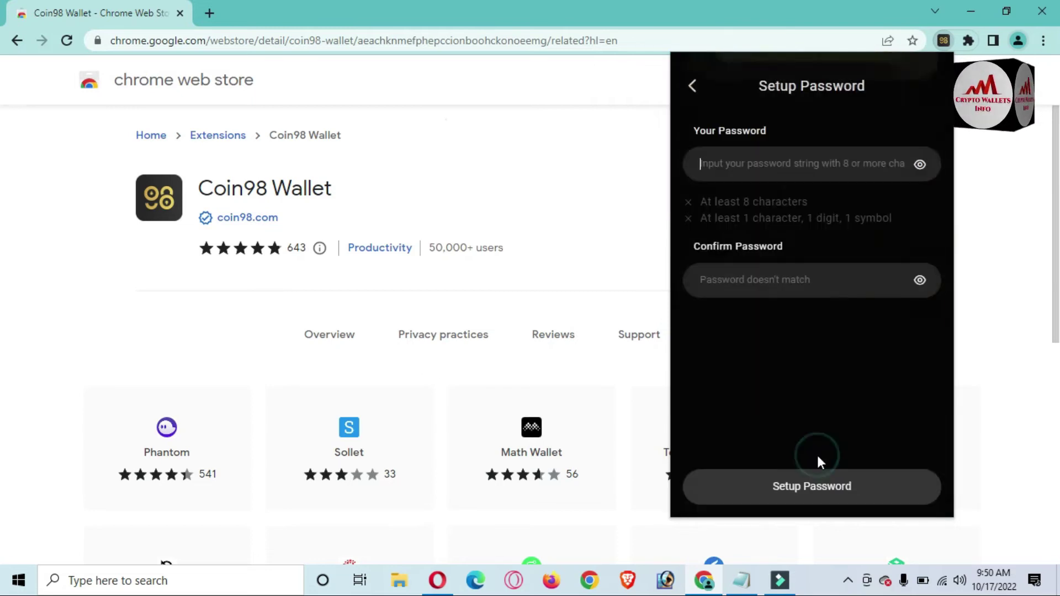
pyautogui.click(747, 167)
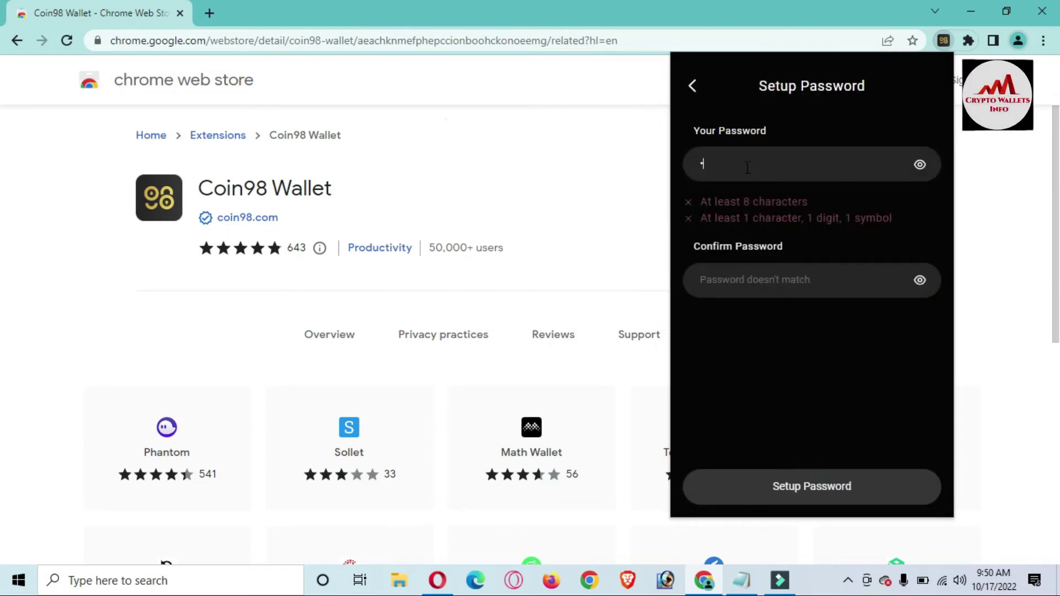
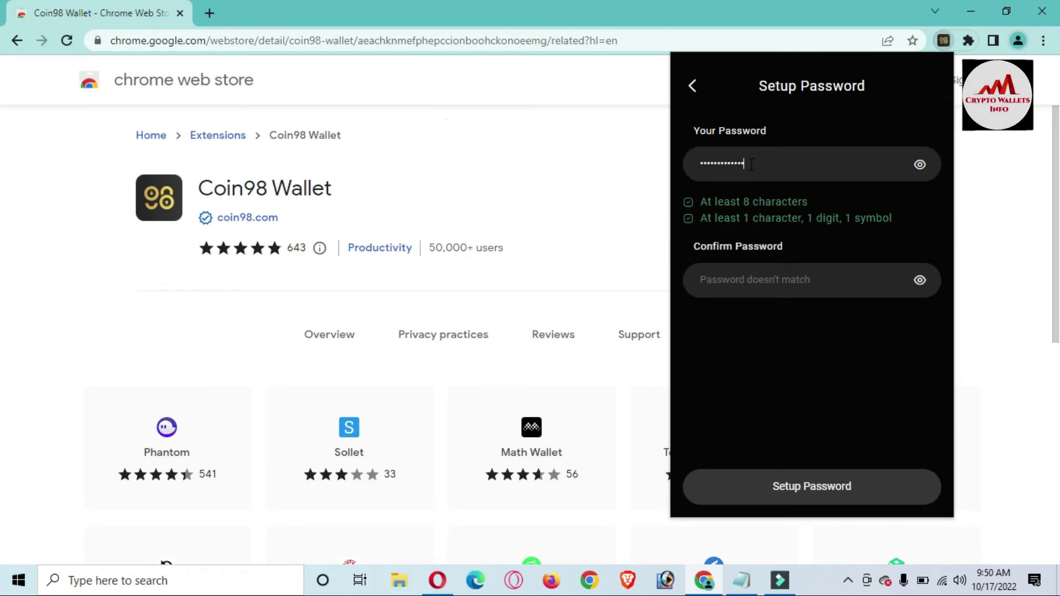
pyautogui.click(741, 282)
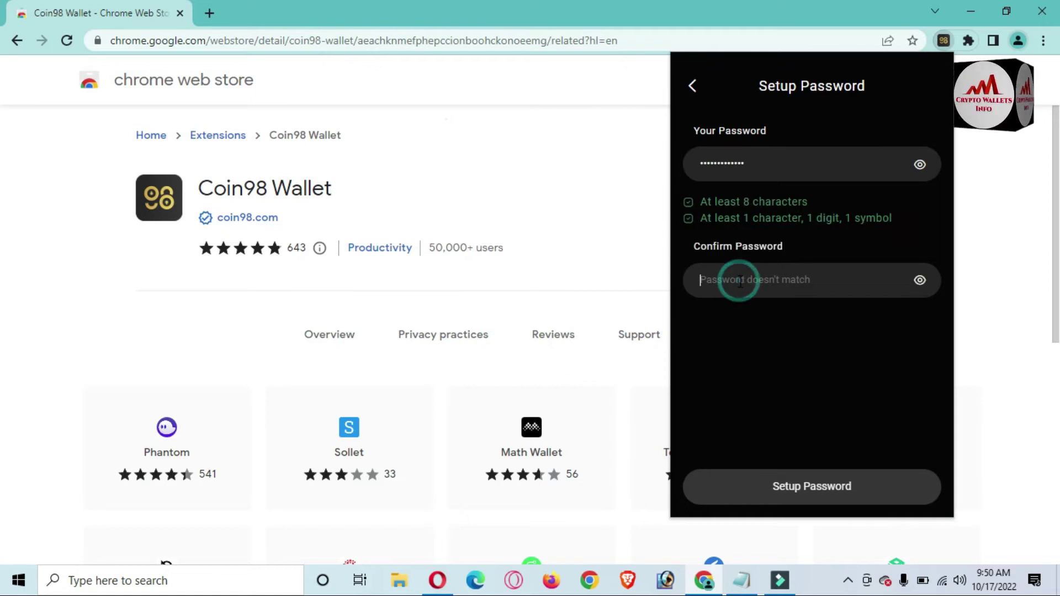
pyautogui.write('••••••••••••')
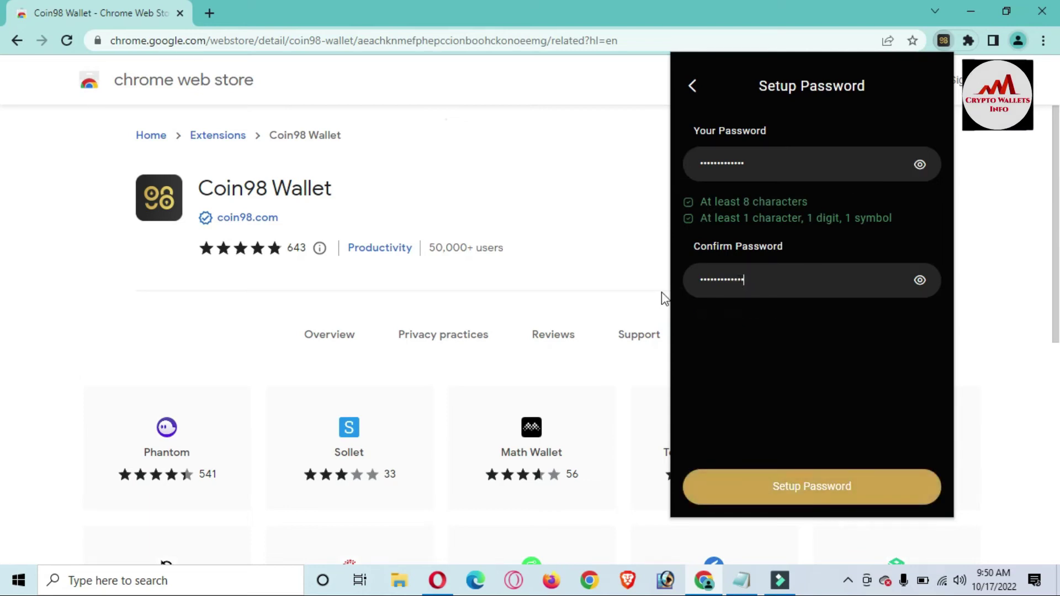
pyautogui.click(794, 501)
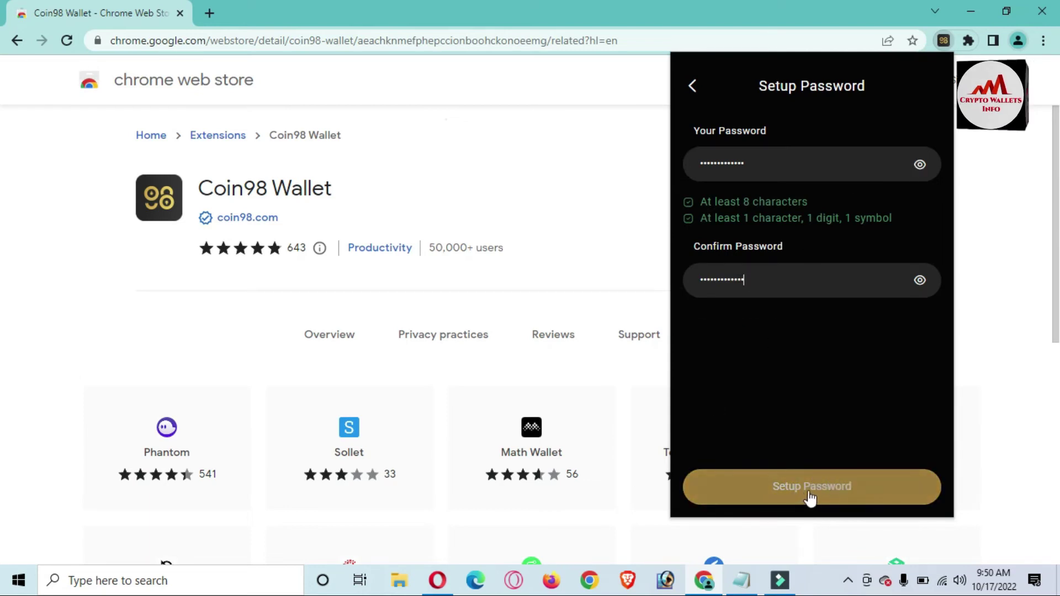
pyautogui.click(792, 498)
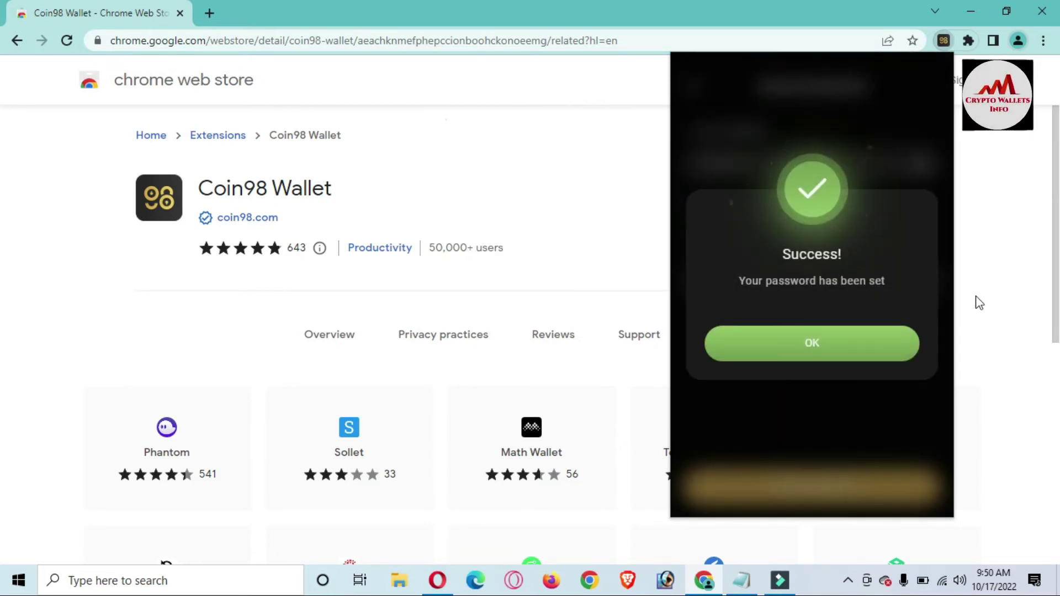
pyautogui.click(816, 345)
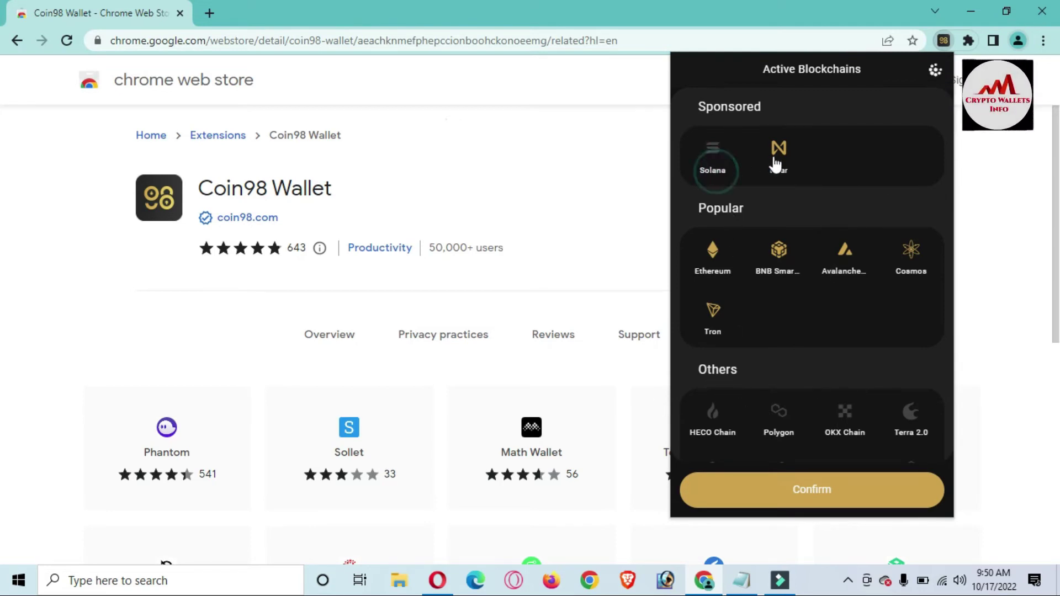
# - Turn off Near, Ethereum, Cosmos, Tron and another popular chain, confirm, and choose Restore Wallet
pyautogui.click(713, 253)
pyautogui.click(845, 258)
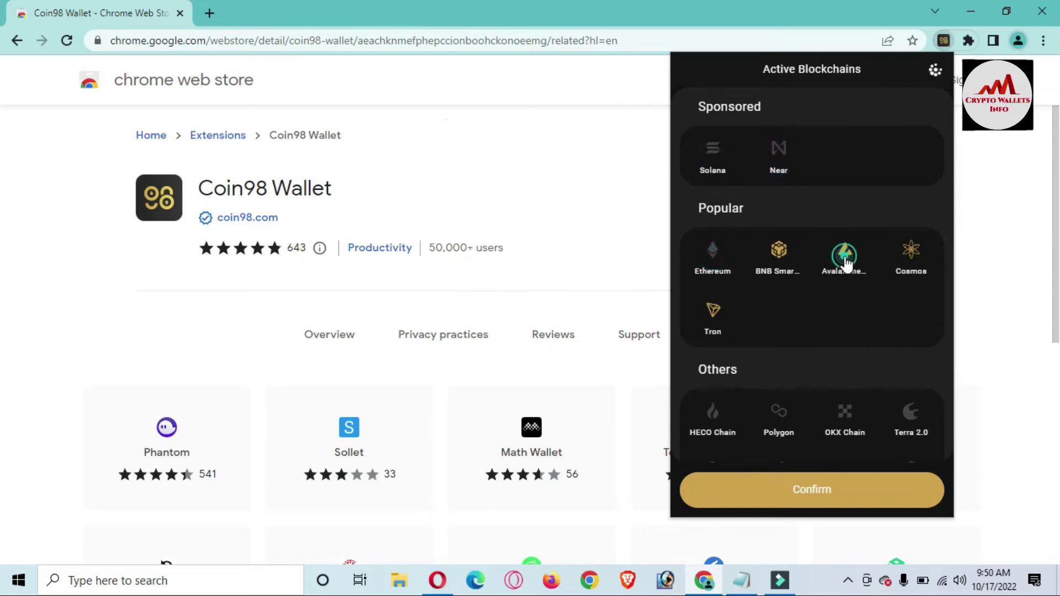
pyautogui.click(779, 268)
pyautogui.click(912, 260)
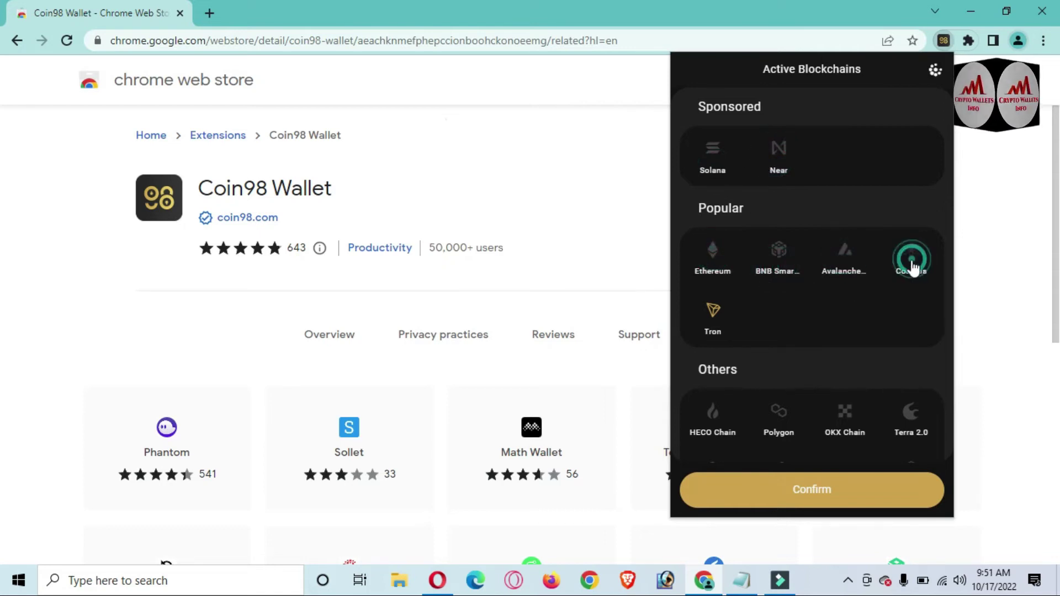
pyautogui.click(704, 323)
pyautogui.click(799, 503)
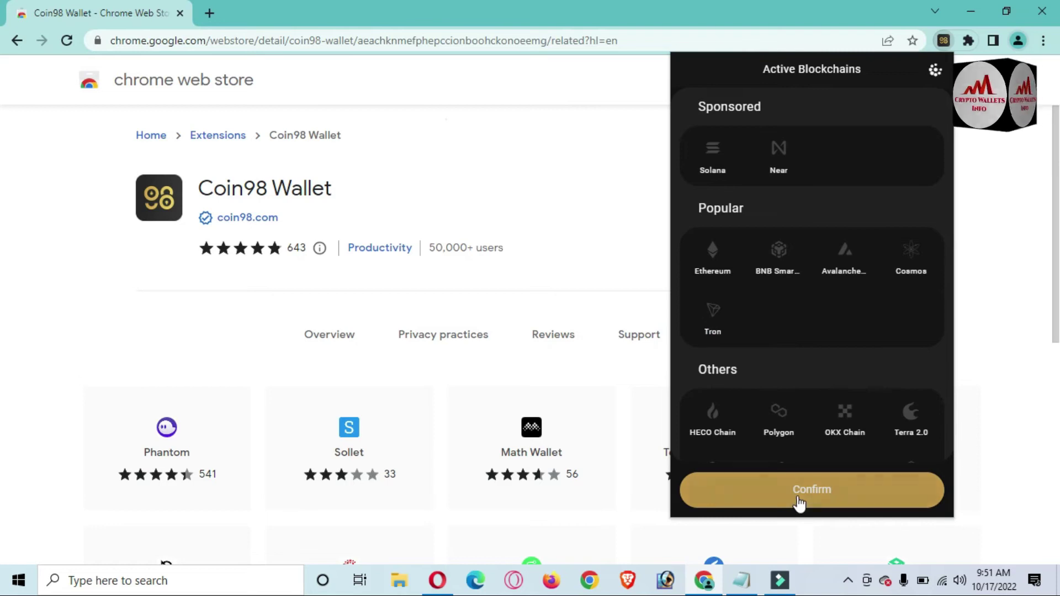
pyautogui.click(797, 497)
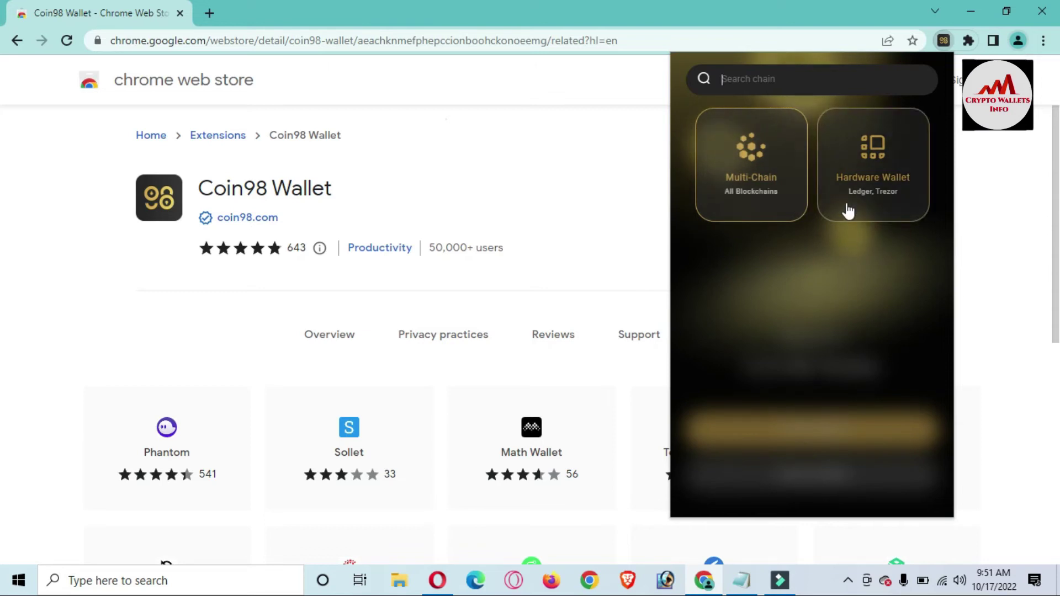
# - Pick the Multi-Chain wallet and enter 'MY Wallet 98' as its wallet name
pyautogui.click(763, 167)
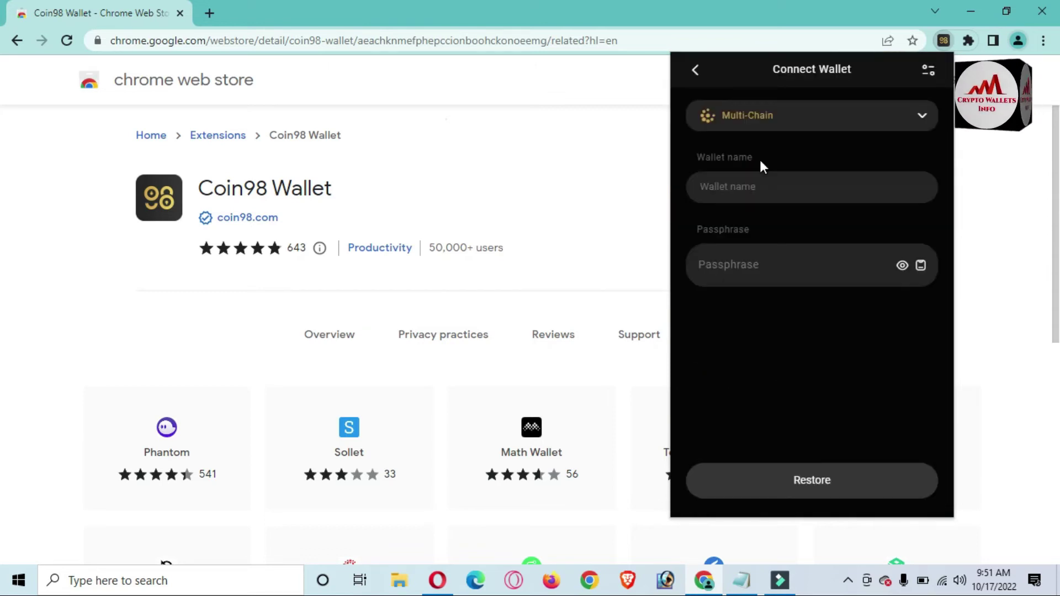
pyautogui.click(744, 194)
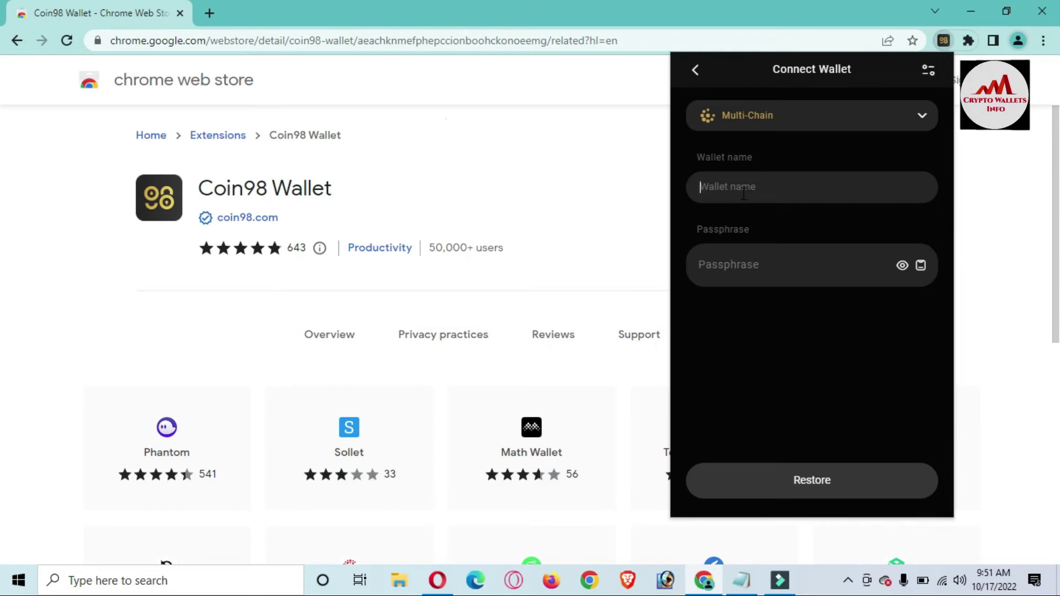
pyautogui.write('MY ')
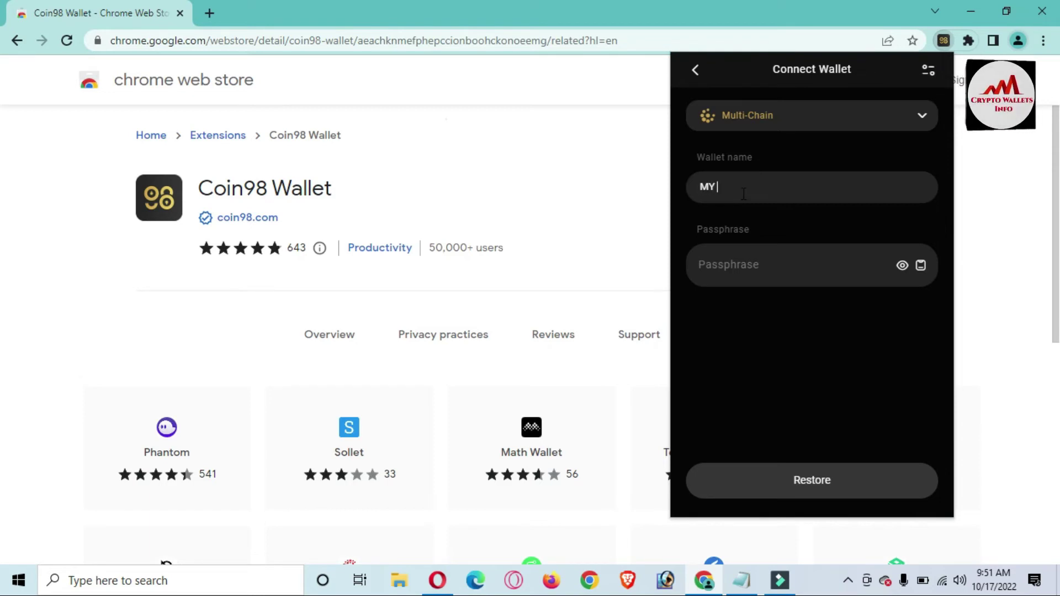
pyautogui.write('Wallet ')
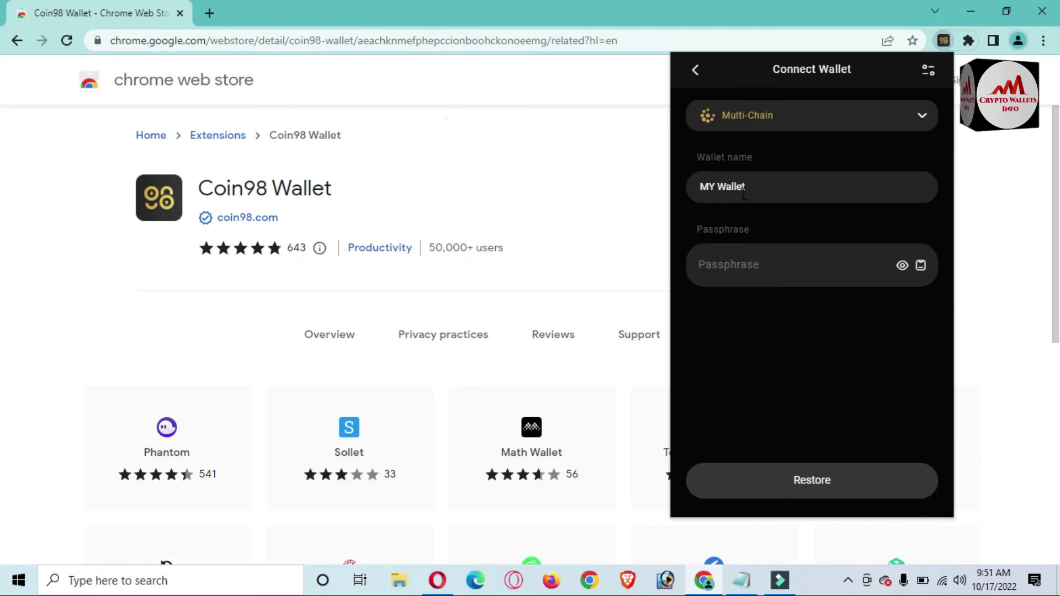
pyautogui.write('98')
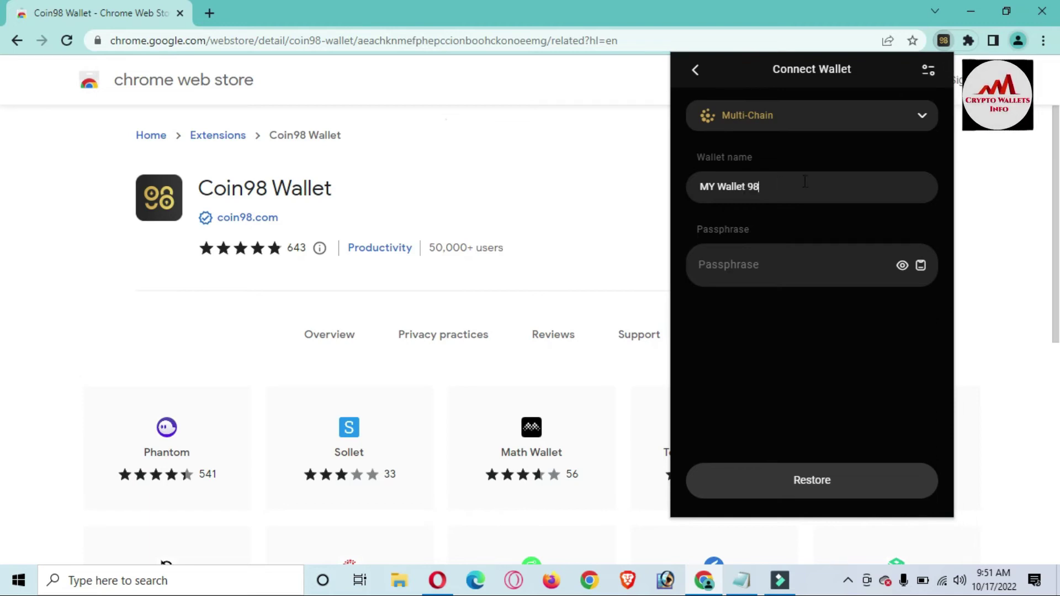
pyautogui.tripleClick(805, 181)
pyautogui.press('Right')
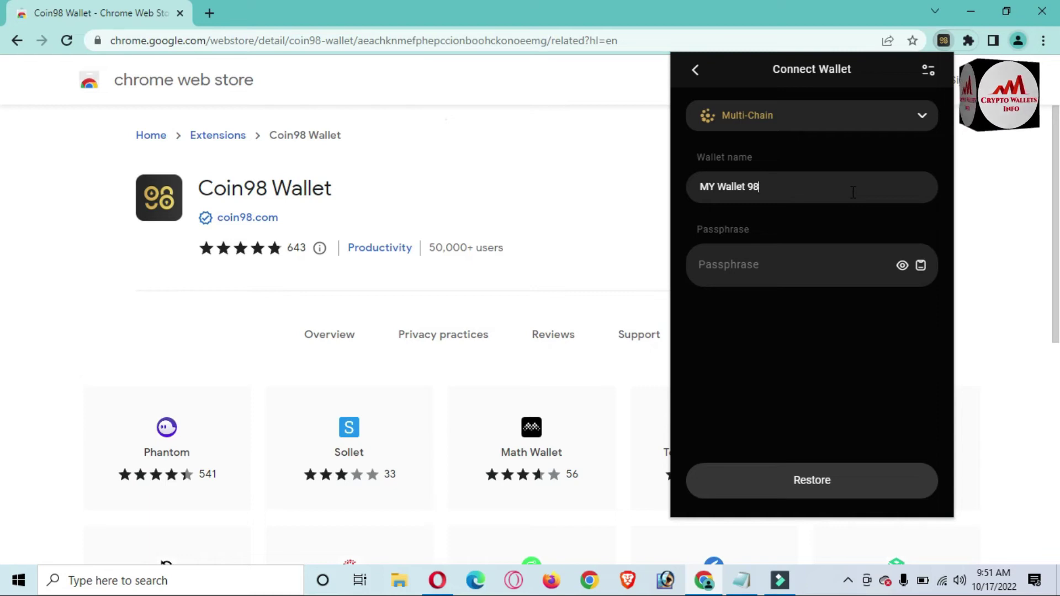
pyautogui.click(752, 268)
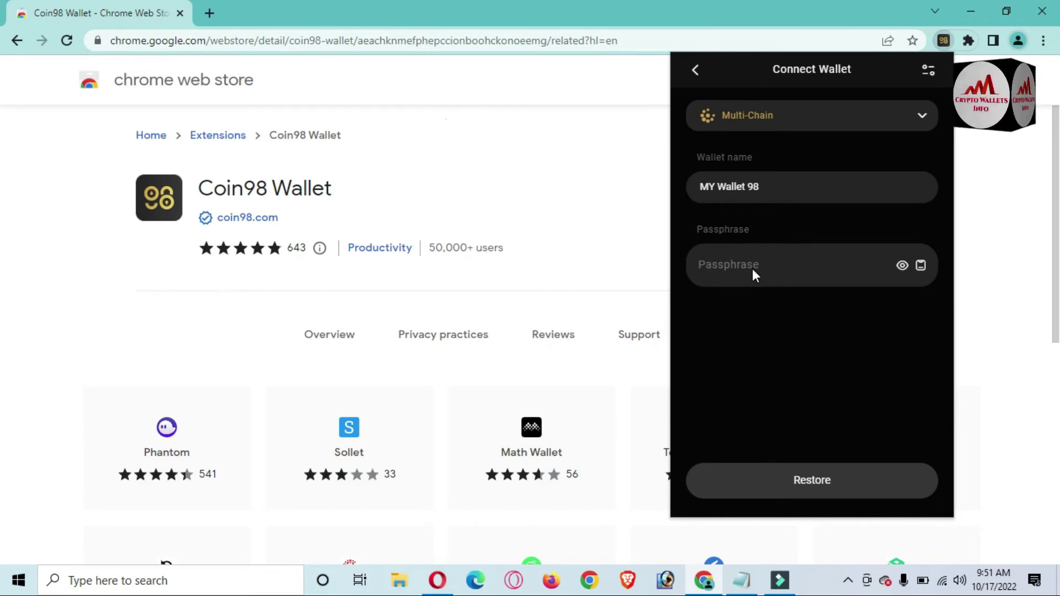
# - Paste the recovery phrase from Notepad into the Passphrase field, reveal it, and fix its last word
pyautogui.click(746, 581)
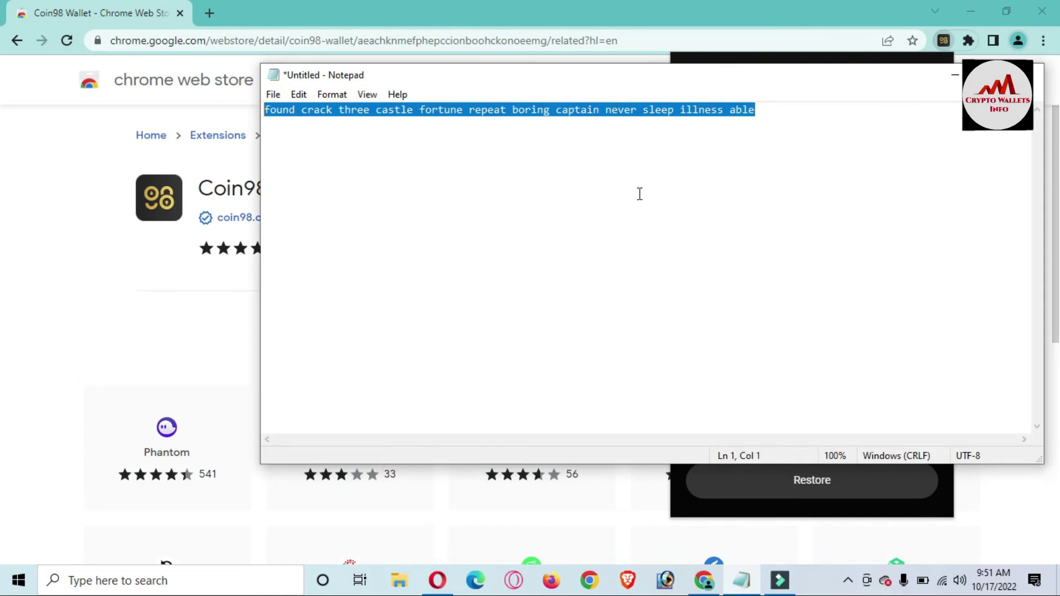
pyautogui.moveTo(857, 79); pyautogui.dragTo(869, 264)
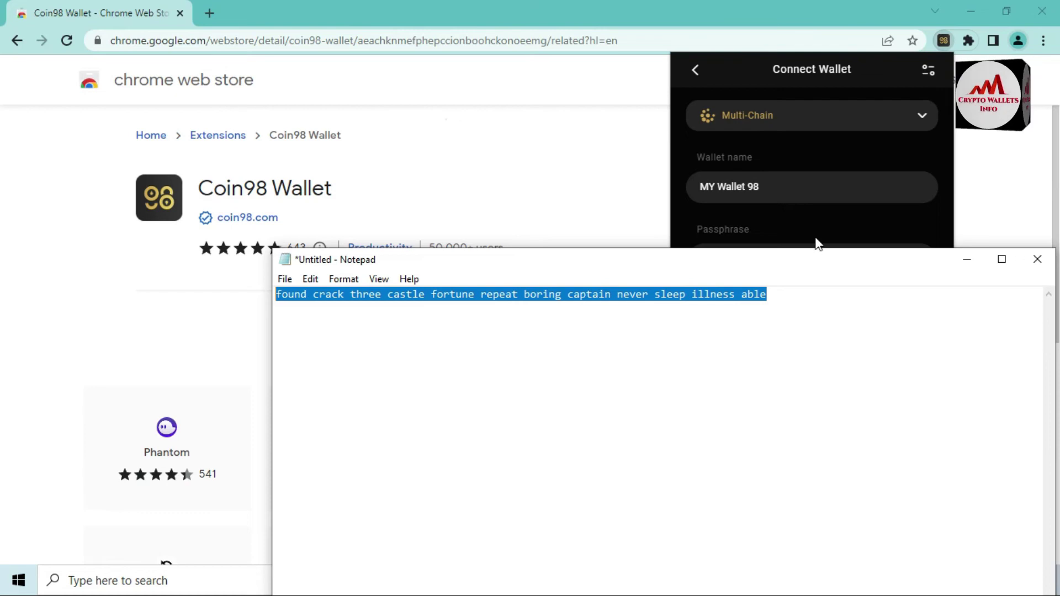
pyautogui.click(816, 241)
pyautogui.click(760, 267)
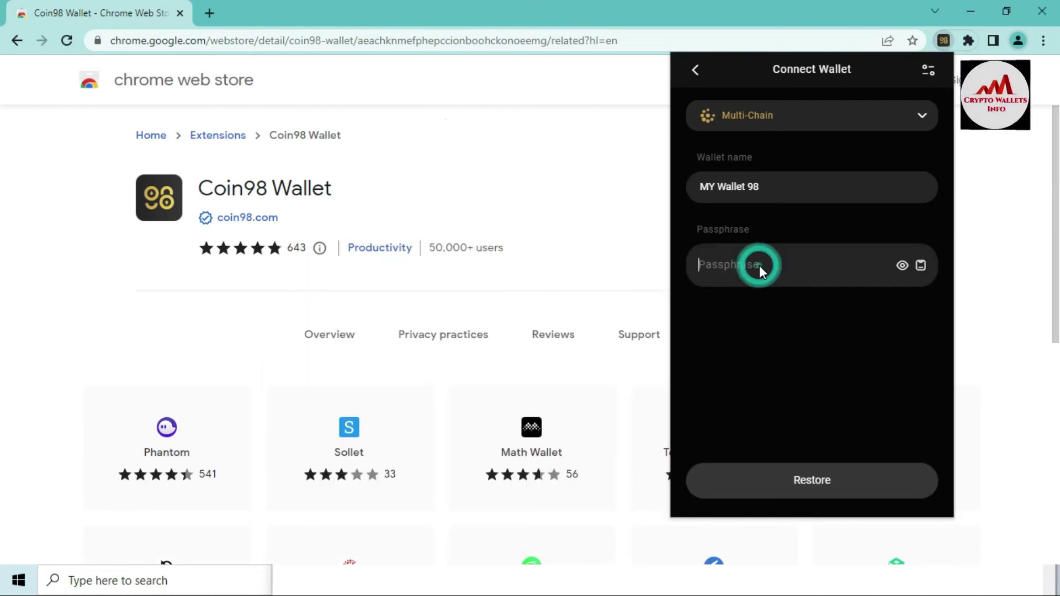
pyautogui.hotkey('ctrl', 'v')
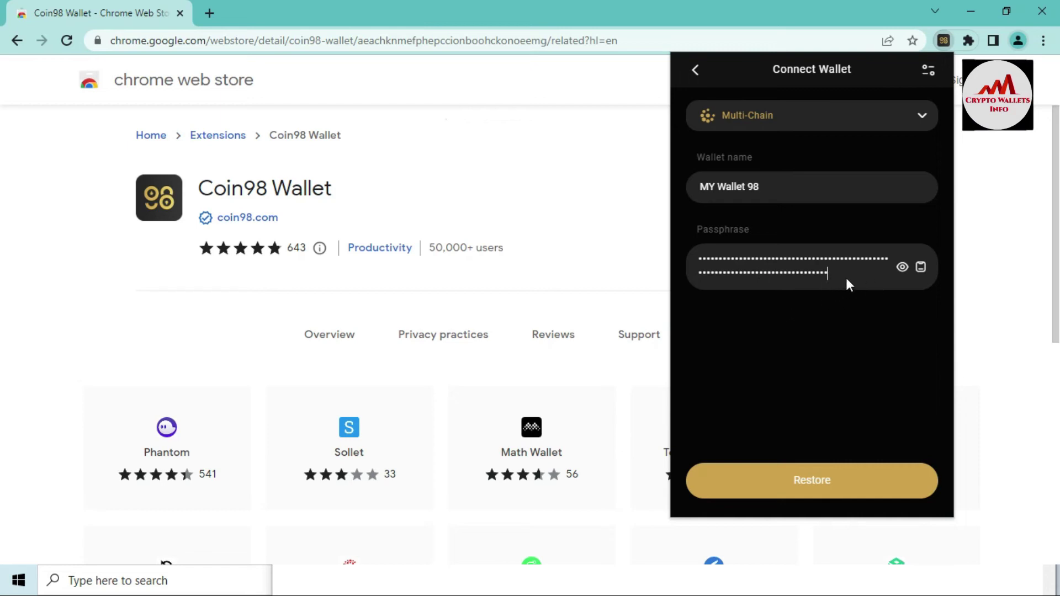
pyautogui.click(904, 269)
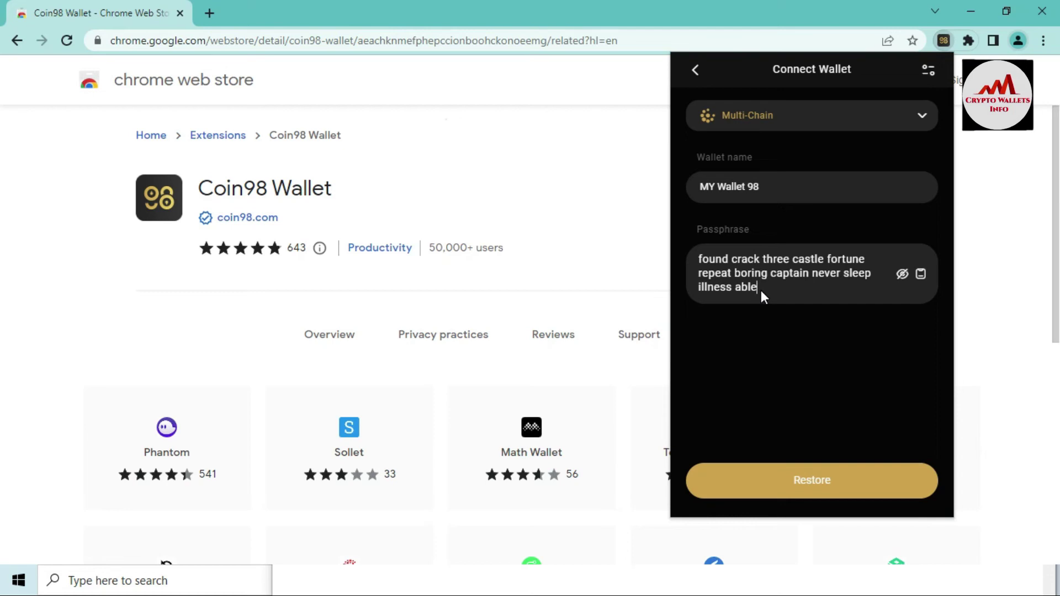
pyautogui.press('BackSpace')
pyautogui.press('BackSpace')
pyautogui.press('BackSpace')
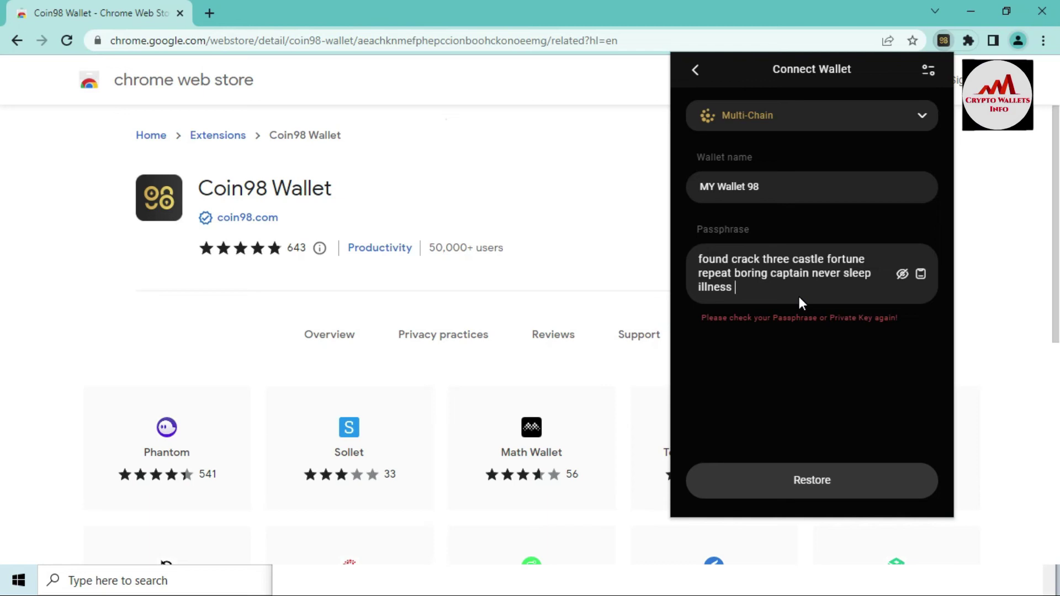
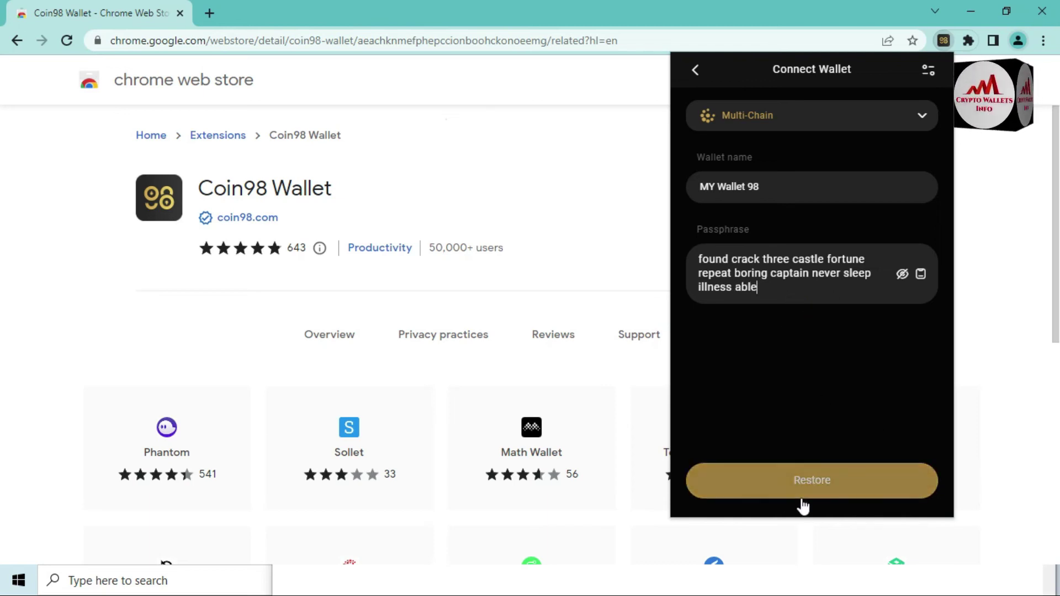
# - Restore MY Wallet 98 from the passphrase, then hide Notepad and close the wallet popup
pyautogui.click(827, 489)
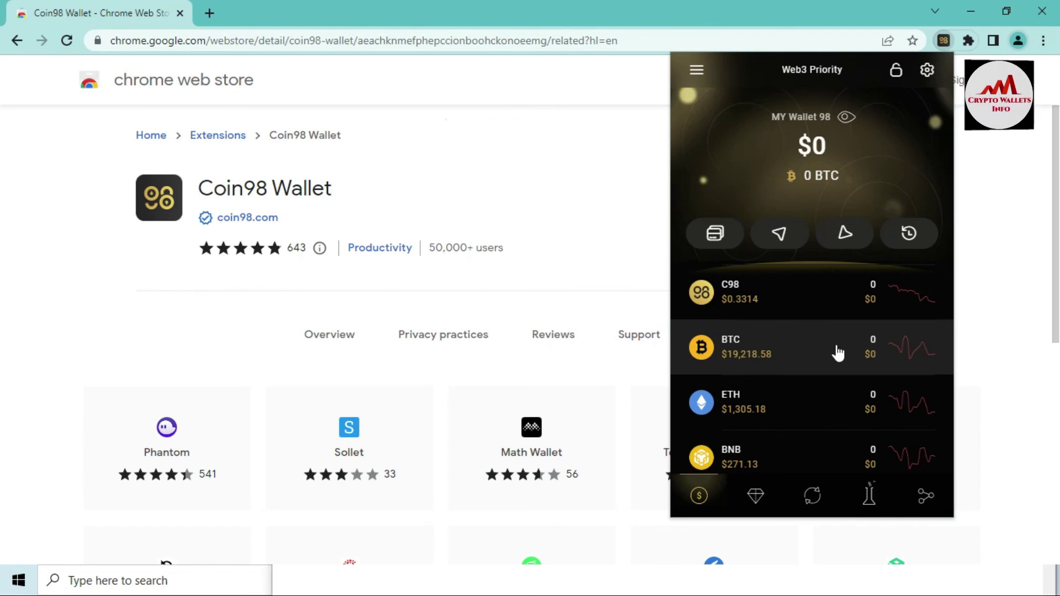
pyautogui.click(485, 587)
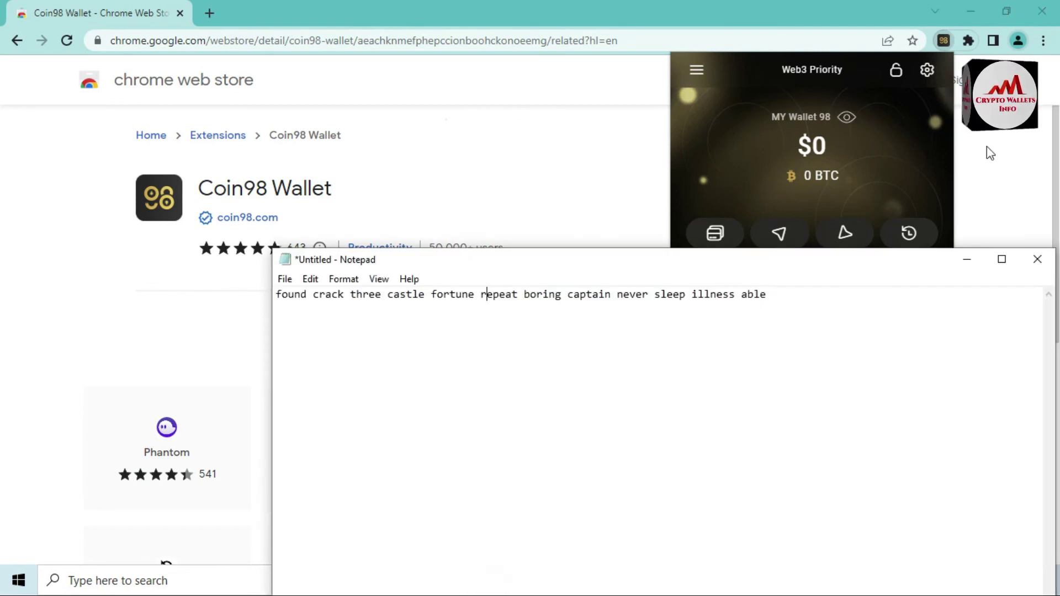
pyautogui.click(966, 266)
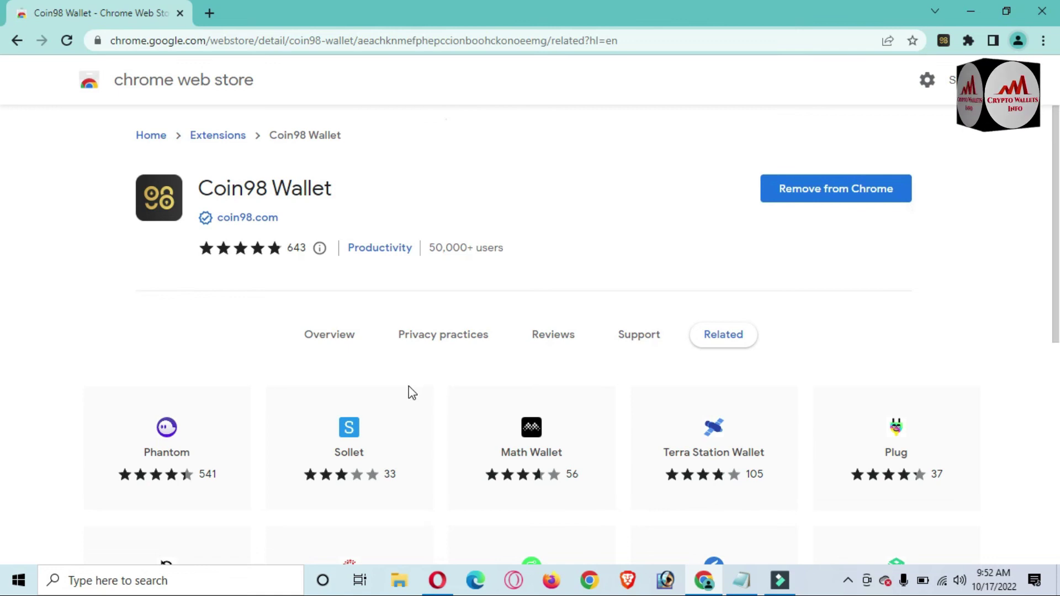
# - Switch to Opera and scroll through the Crypto Wallets Info YouTube channel home page
pyautogui.click(447, 583)
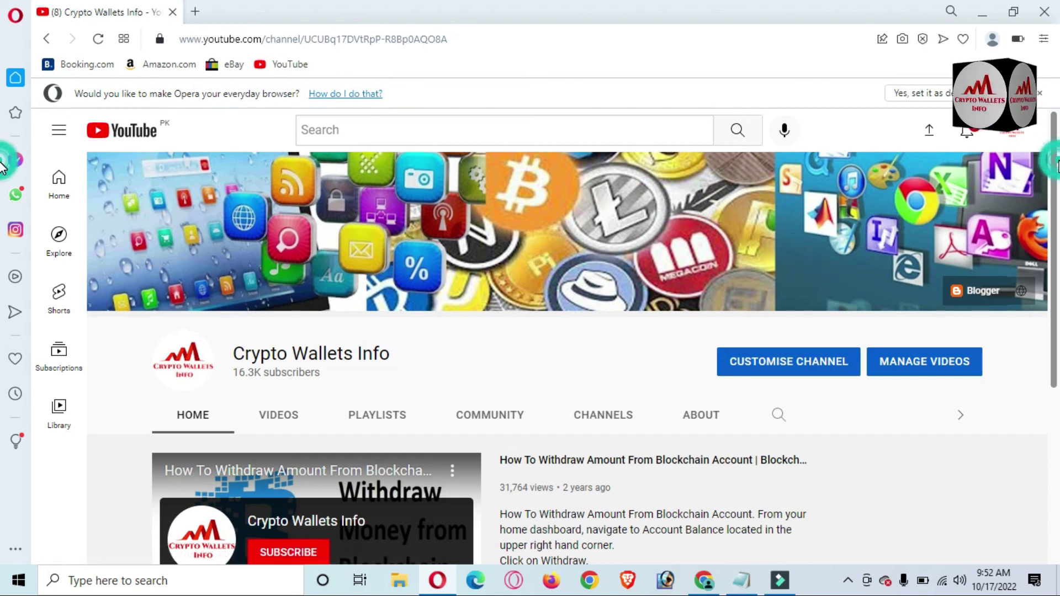
pyautogui.scroll(-5, 531, 331)
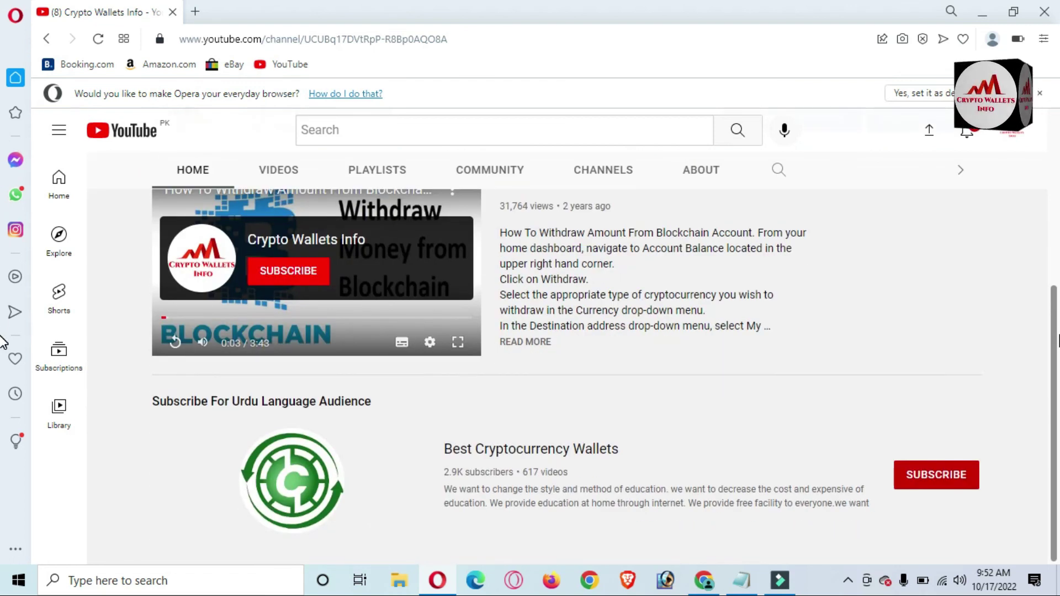
pyautogui.scroll(5, 3, 342)
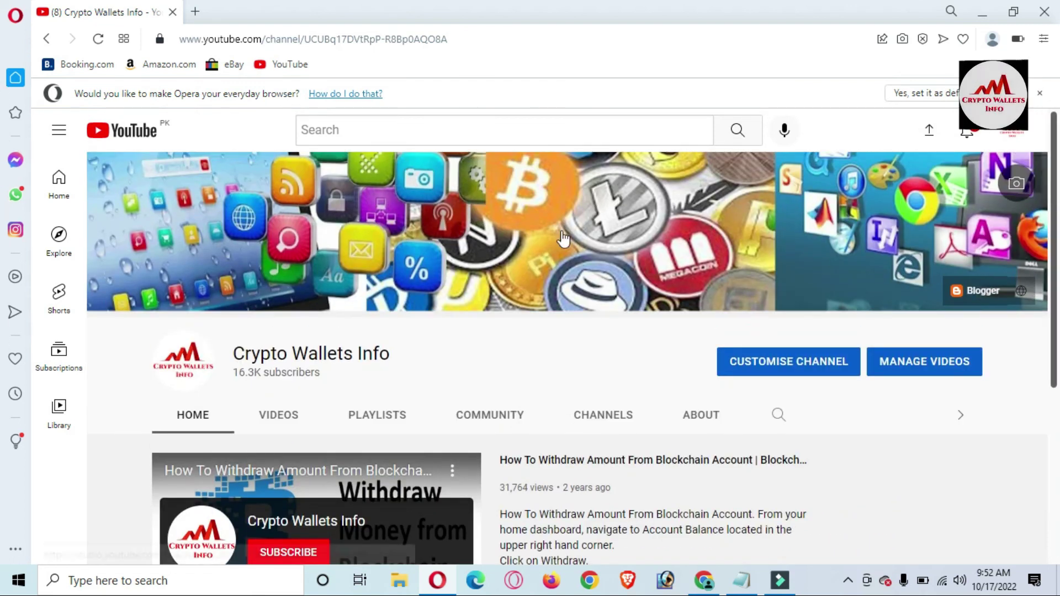